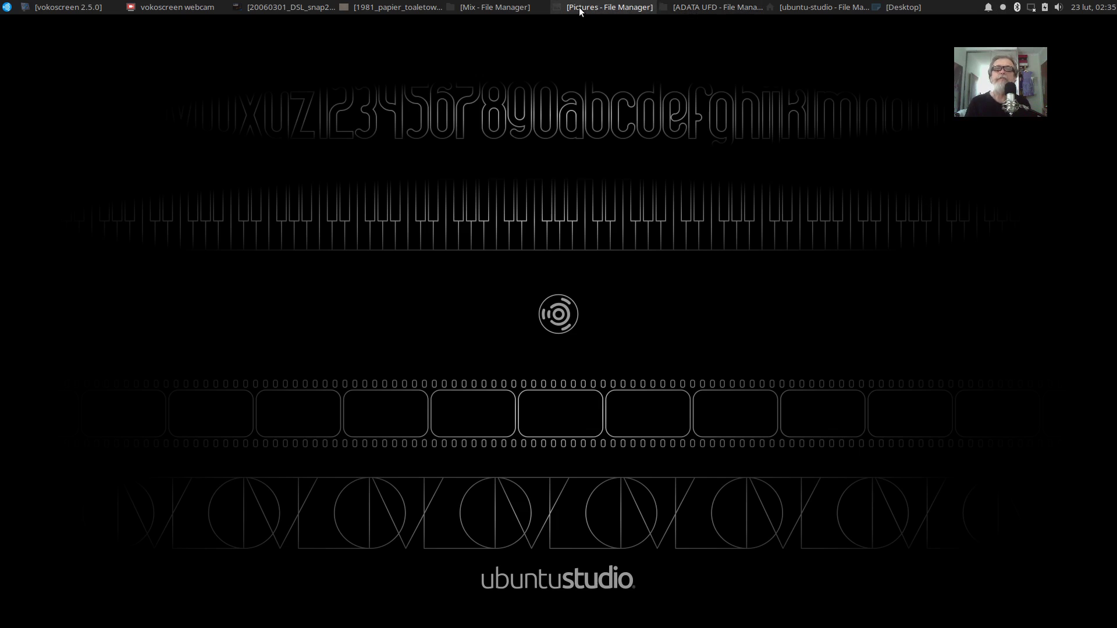
- Bring back the file manager, enter the WEB folder and select Zajawka_Lelek.mp4
click(801, 7)
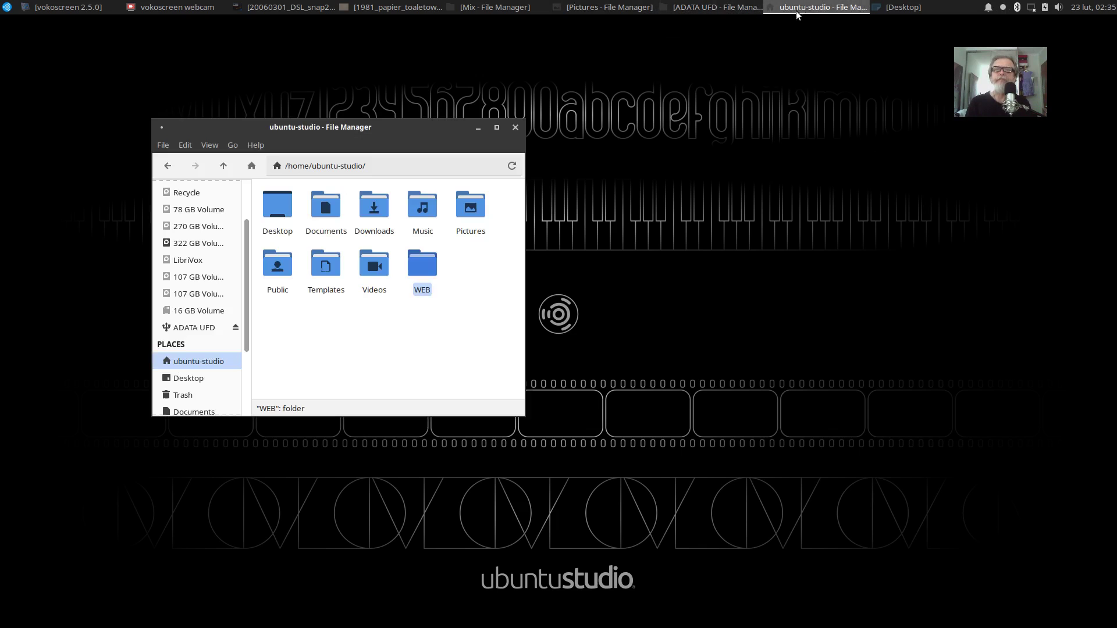
double_click(428, 259)
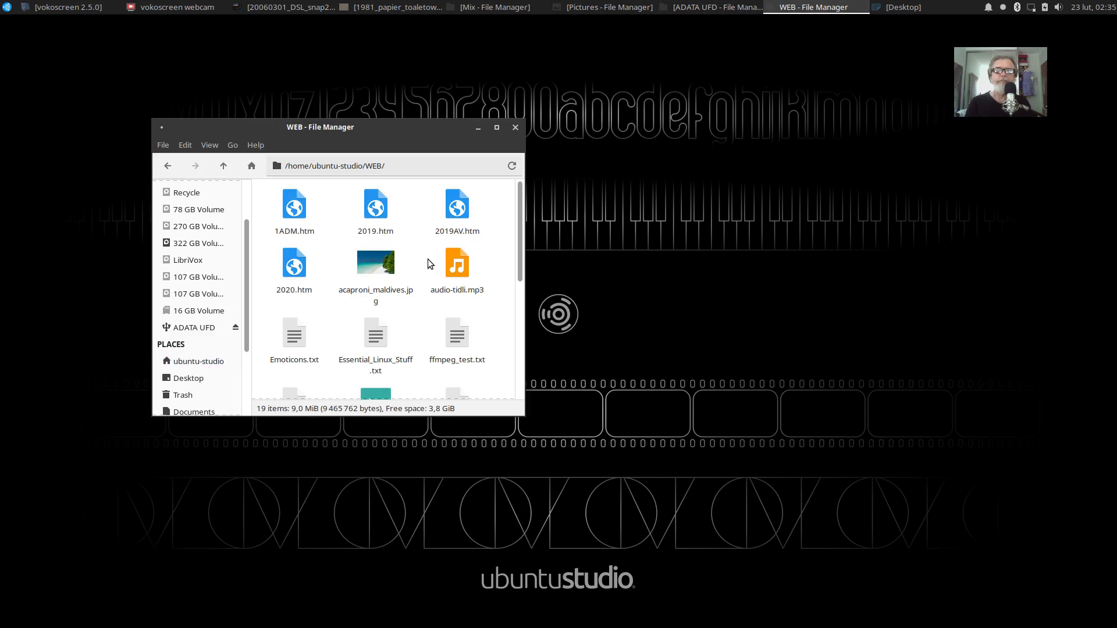
scroll(422, 274, down, 2)
scroll(422, 279, down, 1)
scroll(422, 279, down, 1)
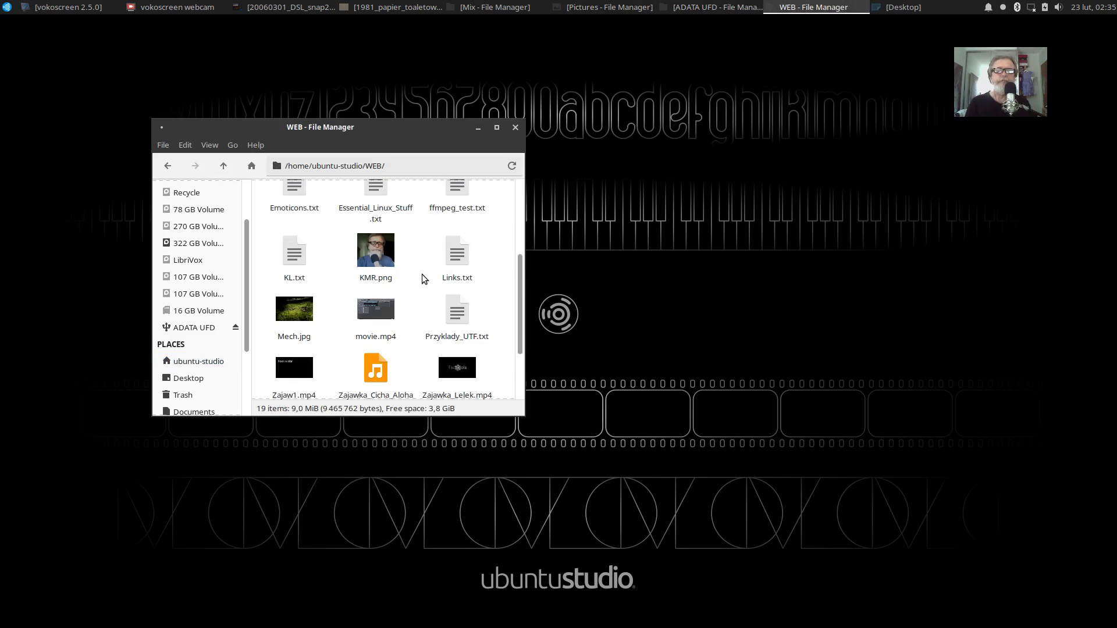
scroll(422, 278, down, 1)
scroll(421, 278, down, 1)
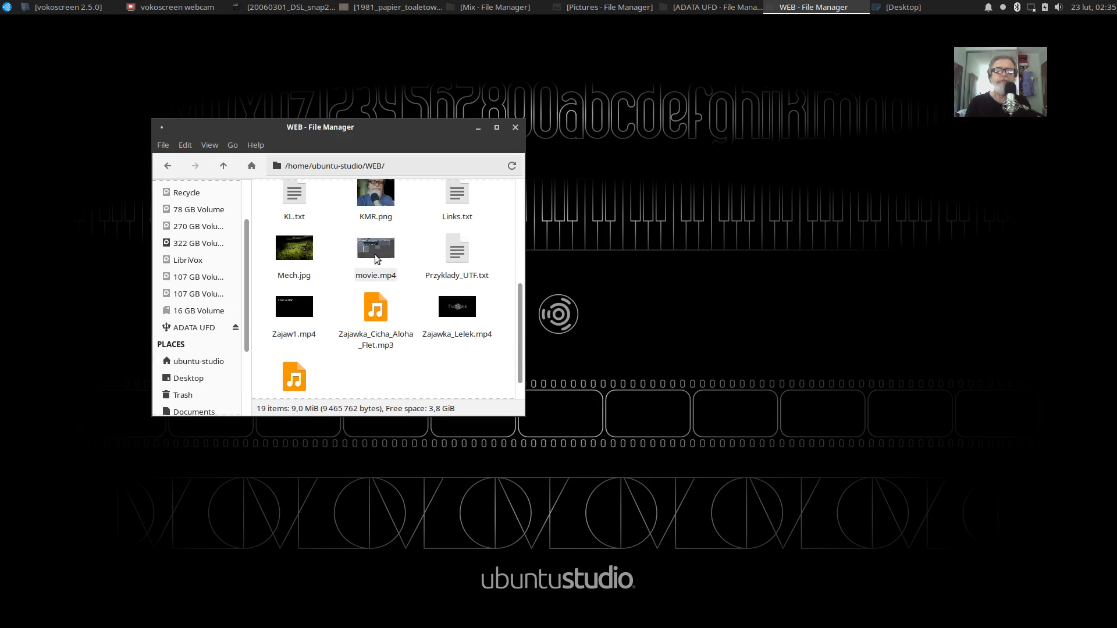
click(443, 315)
- Play Zajawka_Lelek.mp4, then return the file manager to /home/ubuntu-studio/
double_click(450, 313)
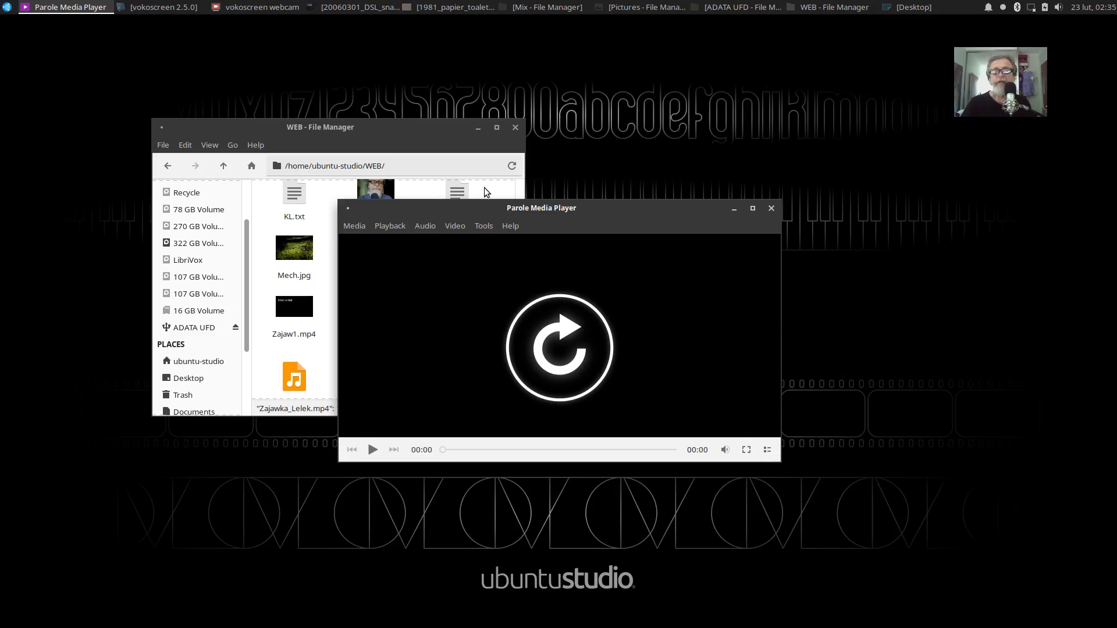
click(407, 138)
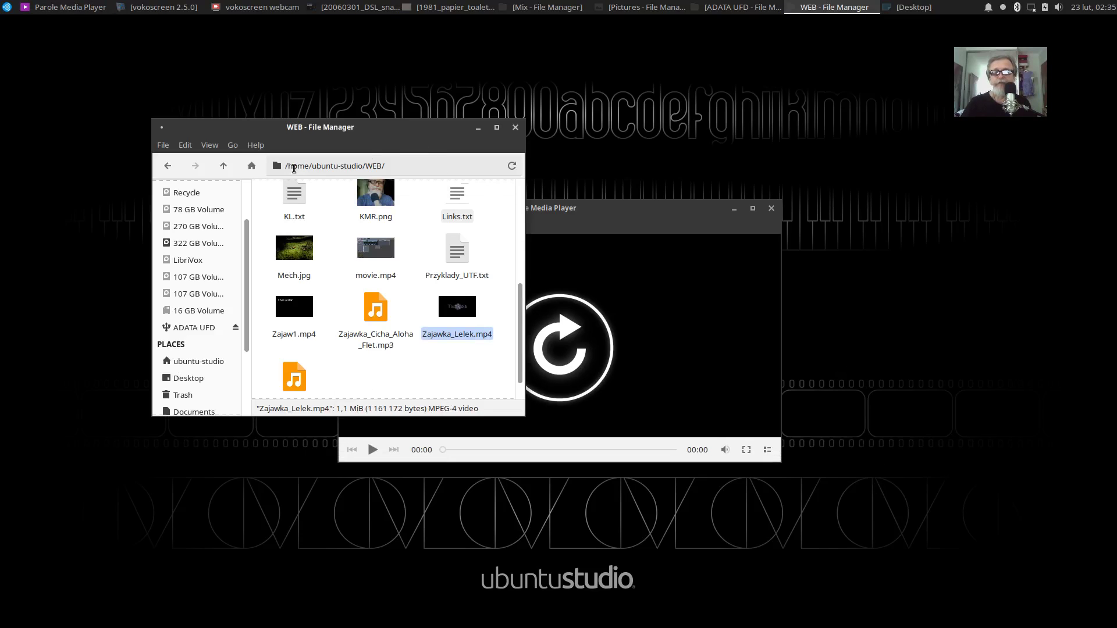
click(223, 166)
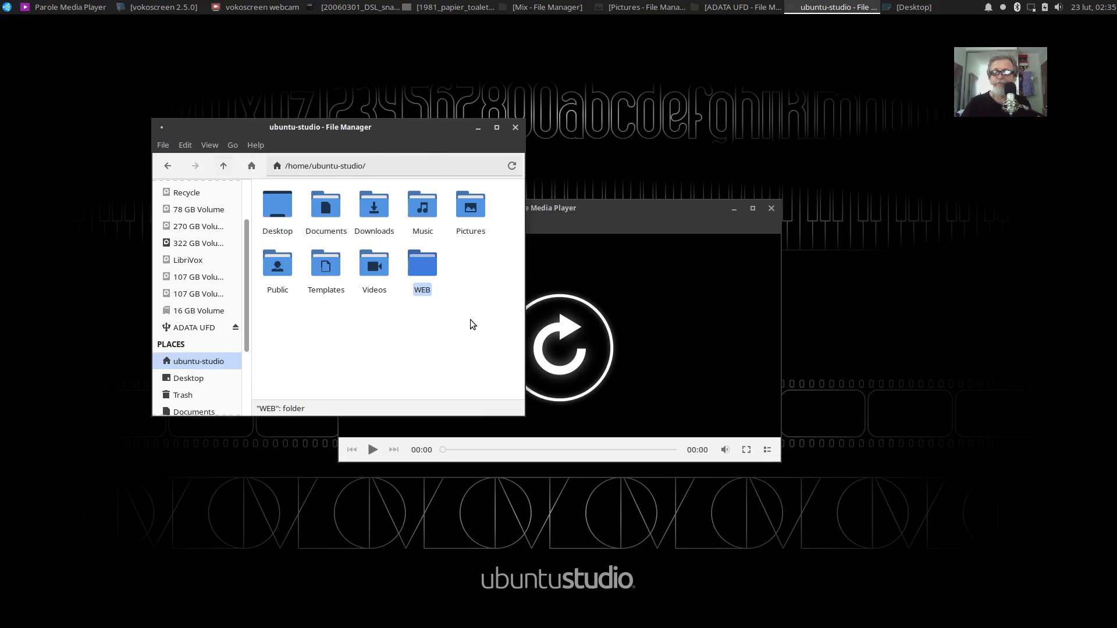
- Drag the Parole Media Player window to the right and minimize it
drag(583, 217, 790, 221)
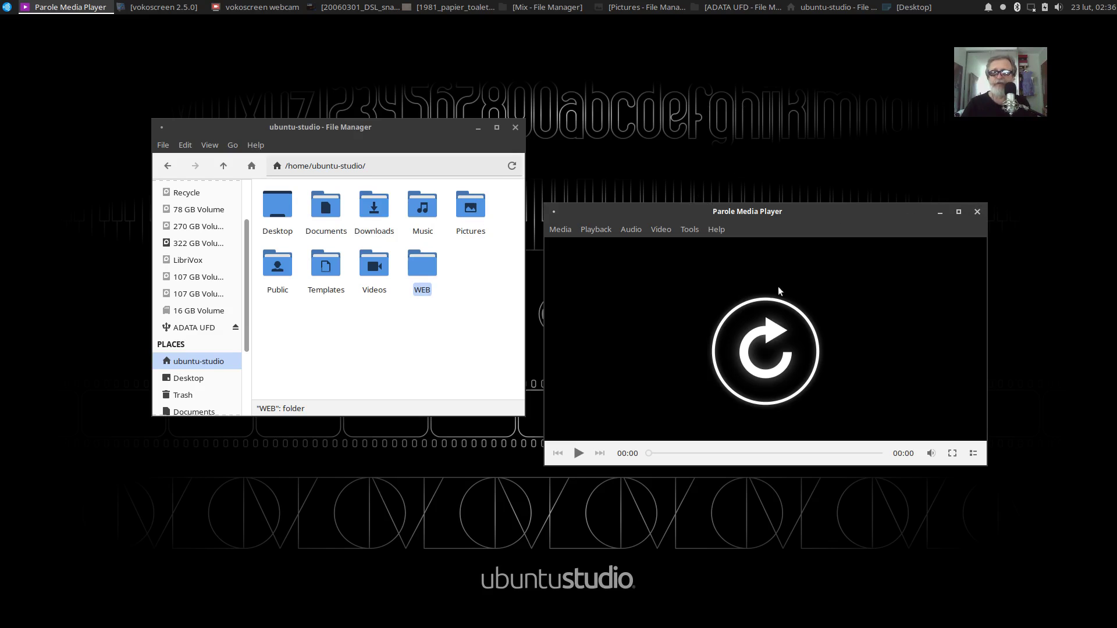
click(938, 211)
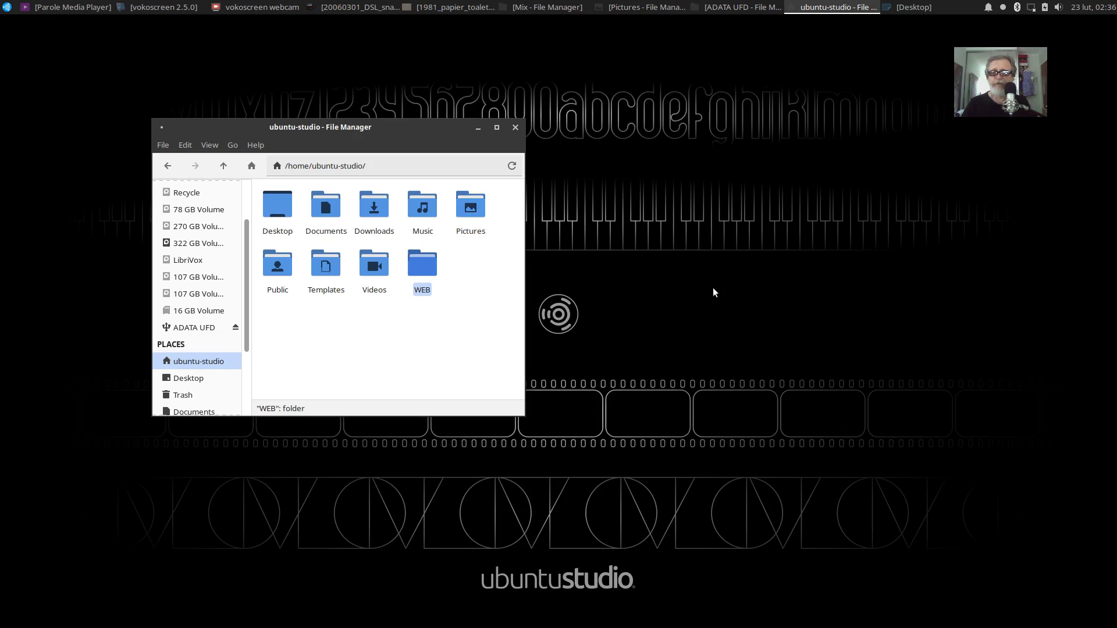
- Set 1981_papier_toaletowy.jpg from the Pictures folder as the desktop wallpaper
double_click(469, 210)
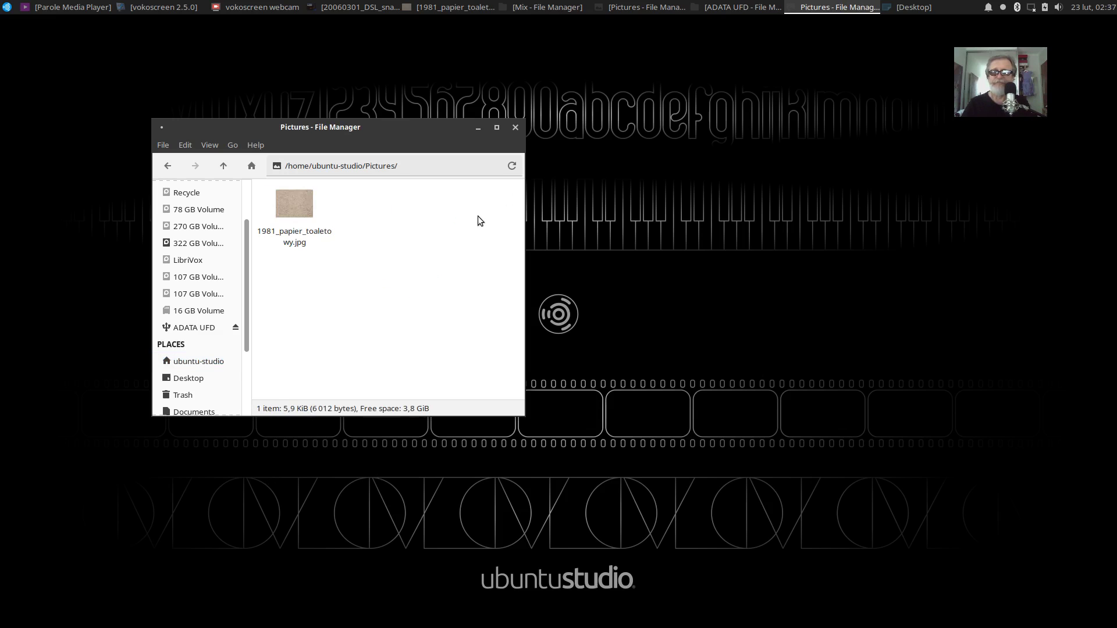
right_click(292, 201)
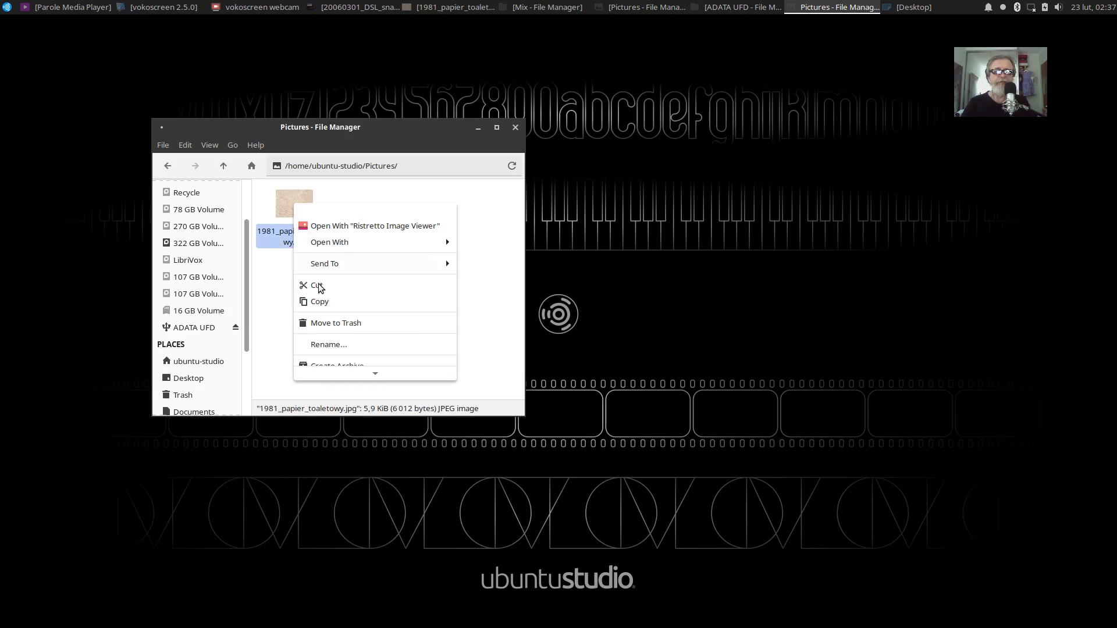
scroll(349, 336, down, 1)
scroll(358, 353, down, 1)
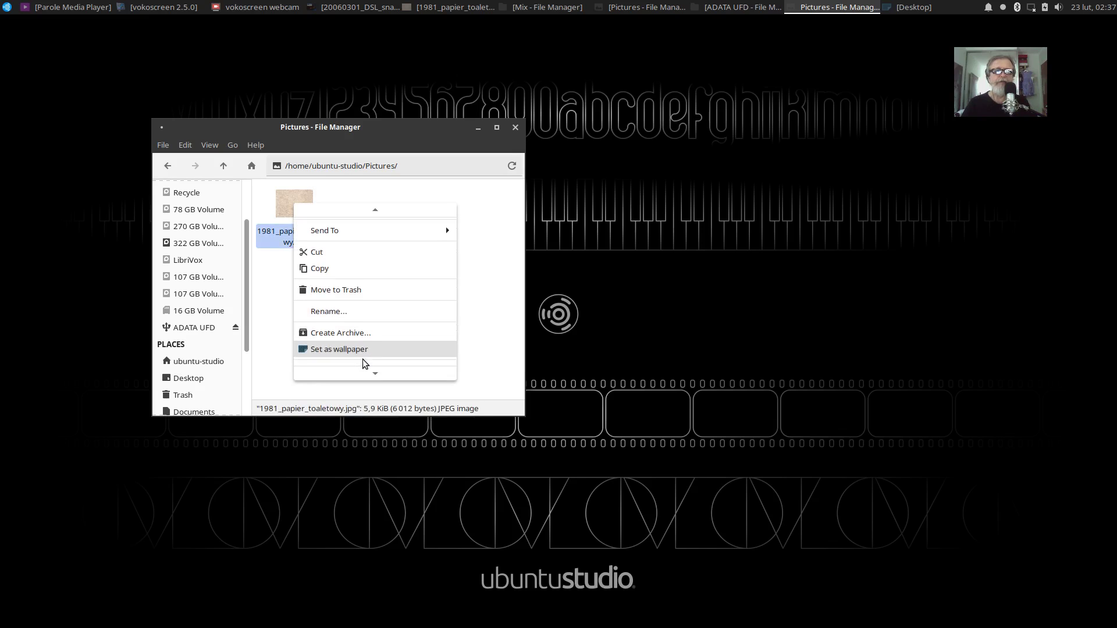
click(332, 350)
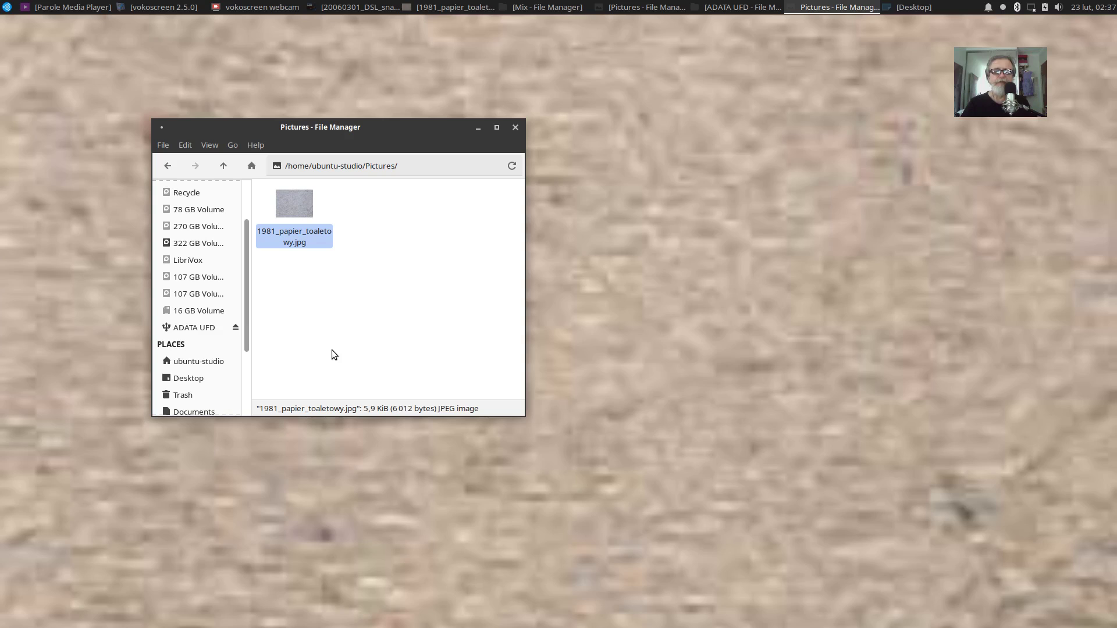